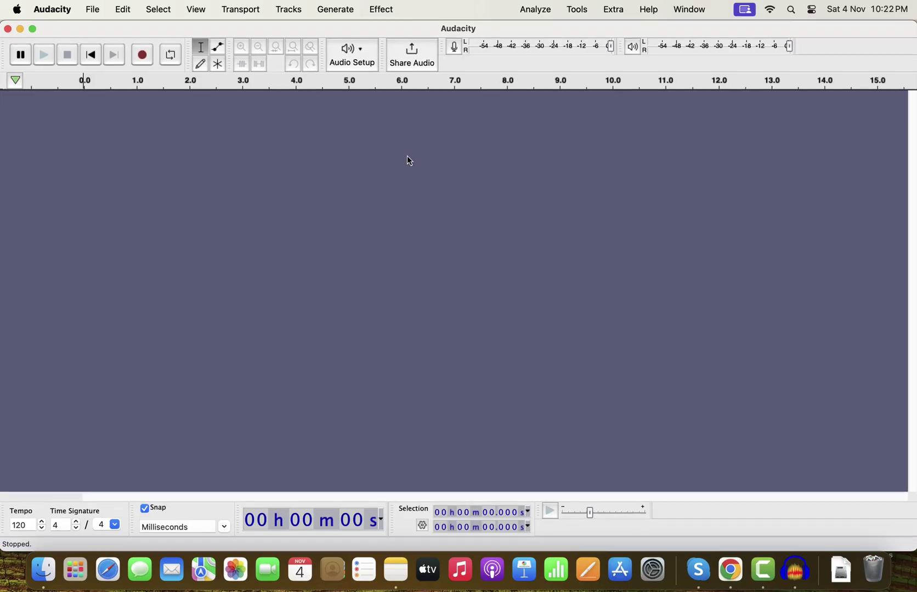
# - Open Audio Settings and confirm the default sample format is 32-bit float under Quality
pyautogui.click(365, 62)
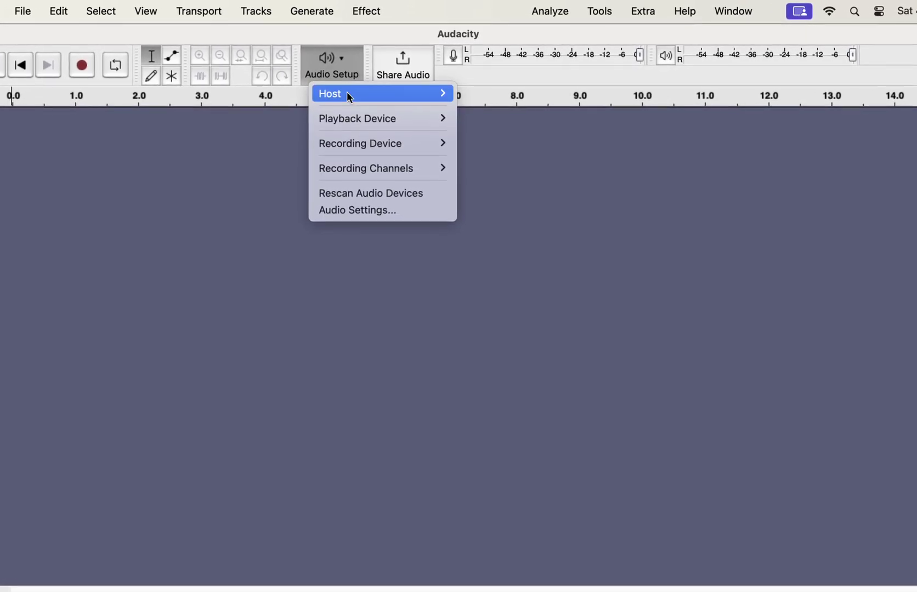
pyautogui.click(372, 218)
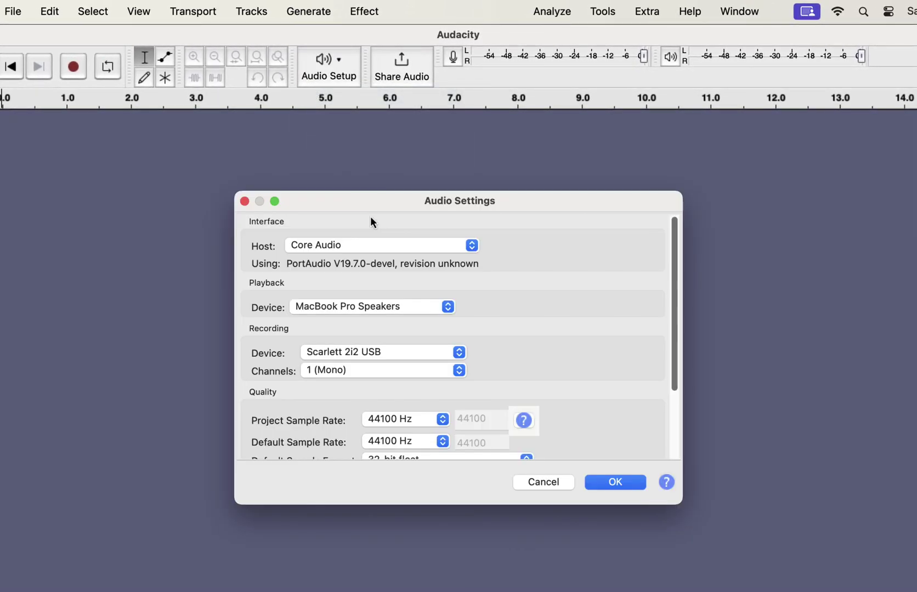
pyautogui.scroll(-3, 408, 367)
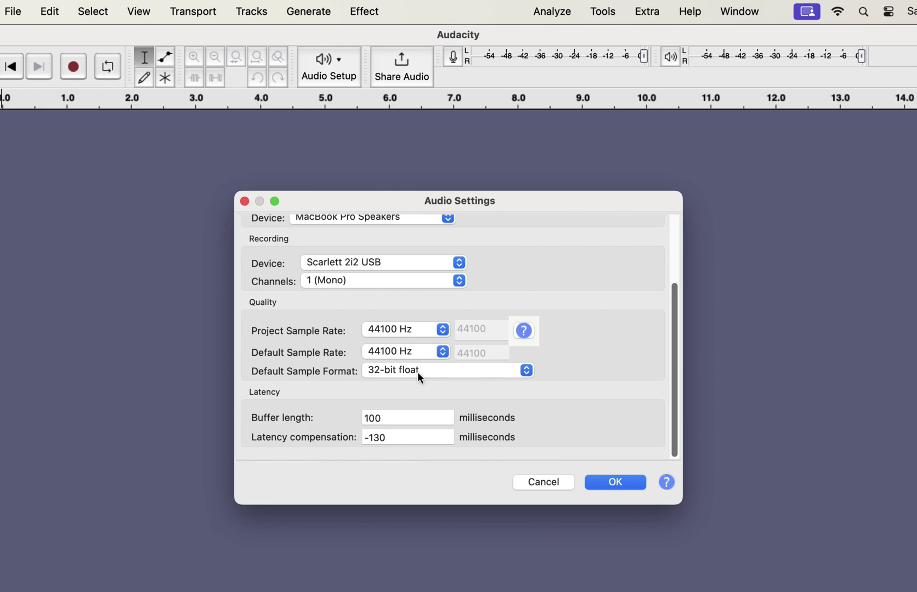
# - Cancel Audio Settings, record an 8-second mono voice test on Audio 1, and play it back
pyautogui.click(530, 485)
pyautogui.click(174, 67)
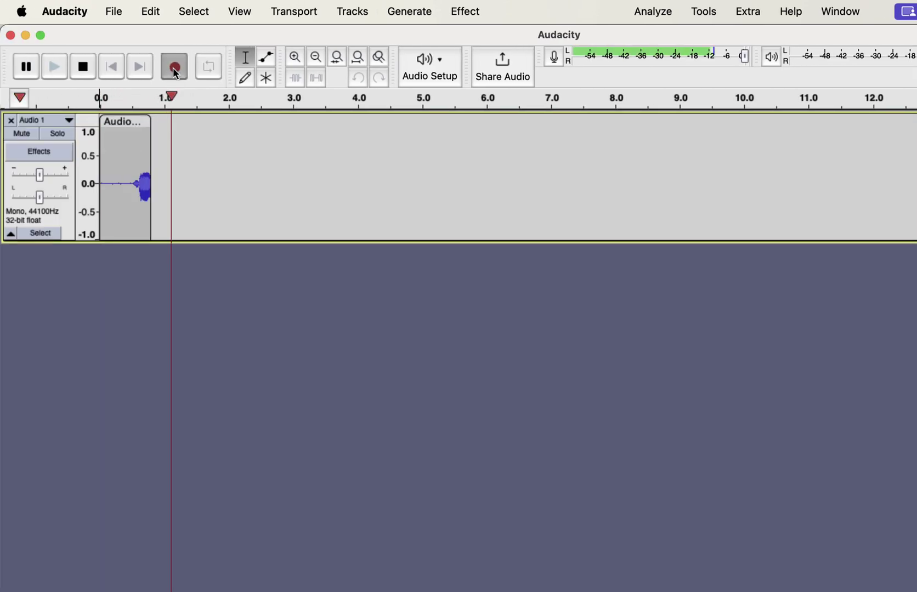
pyautogui.click(80, 67)
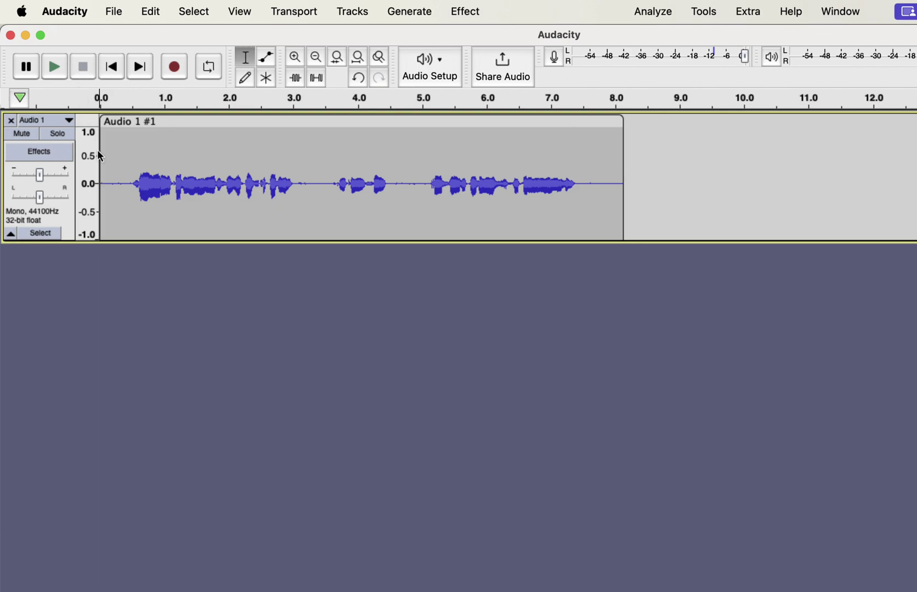
pyautogui.press('space')
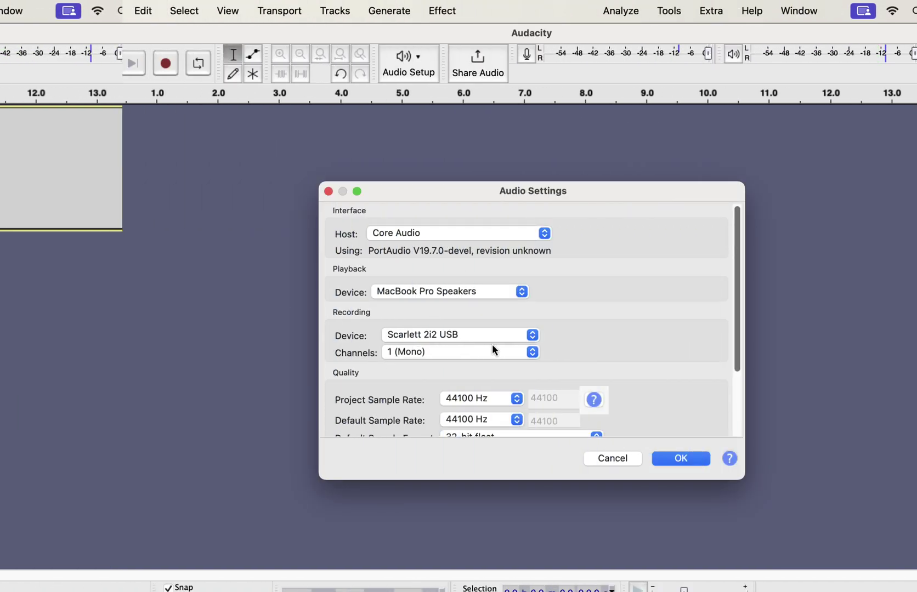
# - Change the default sample format to 24-bit in Audio Settings and apply it
pyautogui.scroll(-5, 492, 344)
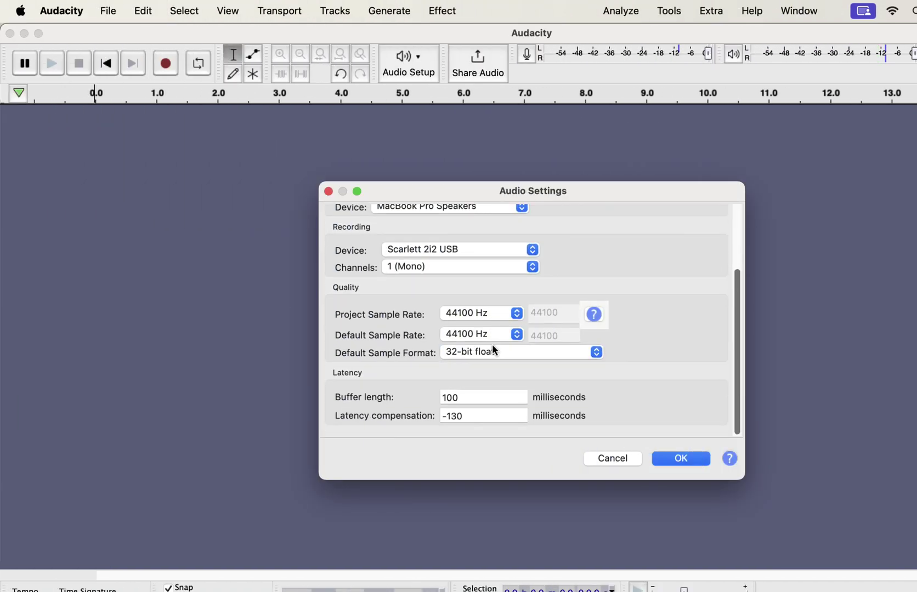
pyautogui.click(490, 357)
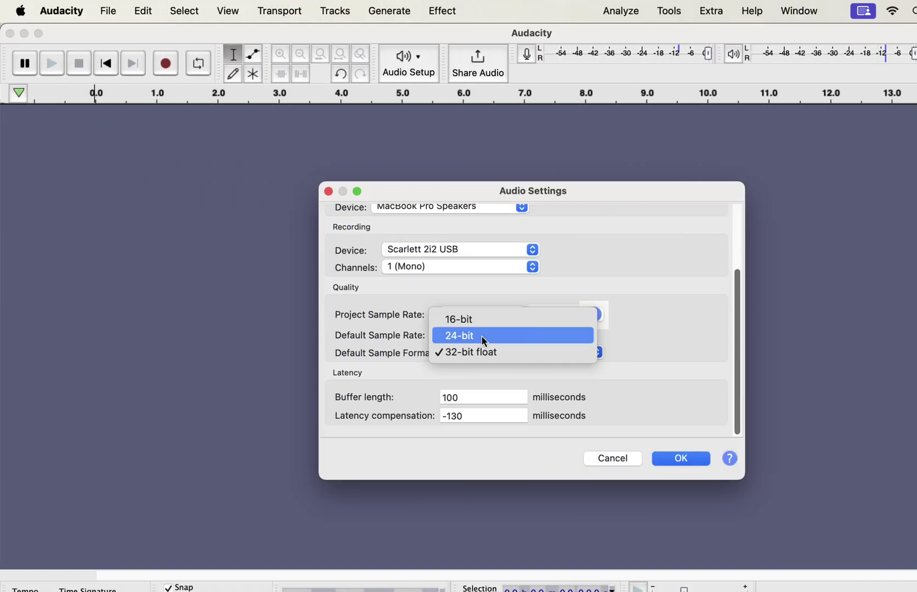
pyautogui.click(482, 336)
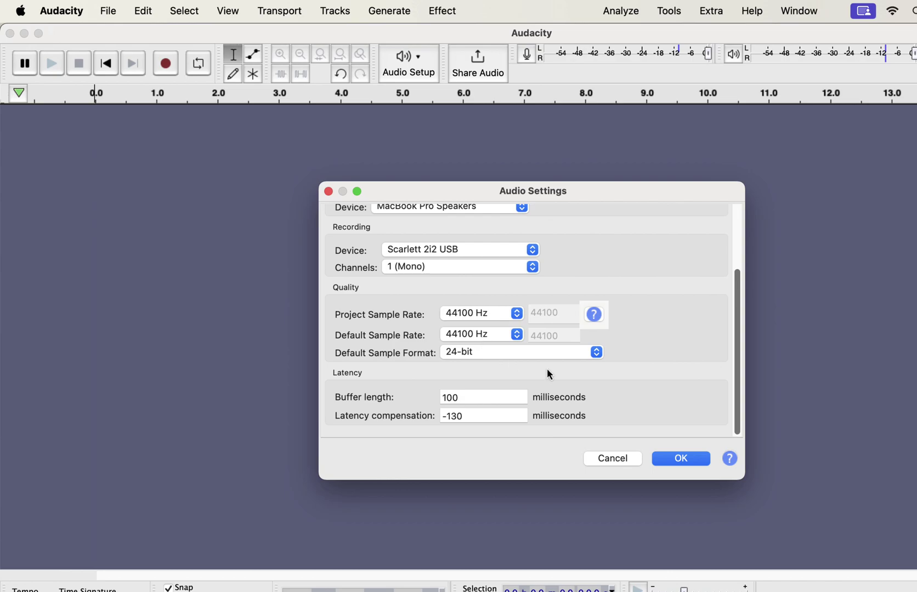
pyautogui.click(681, 461)
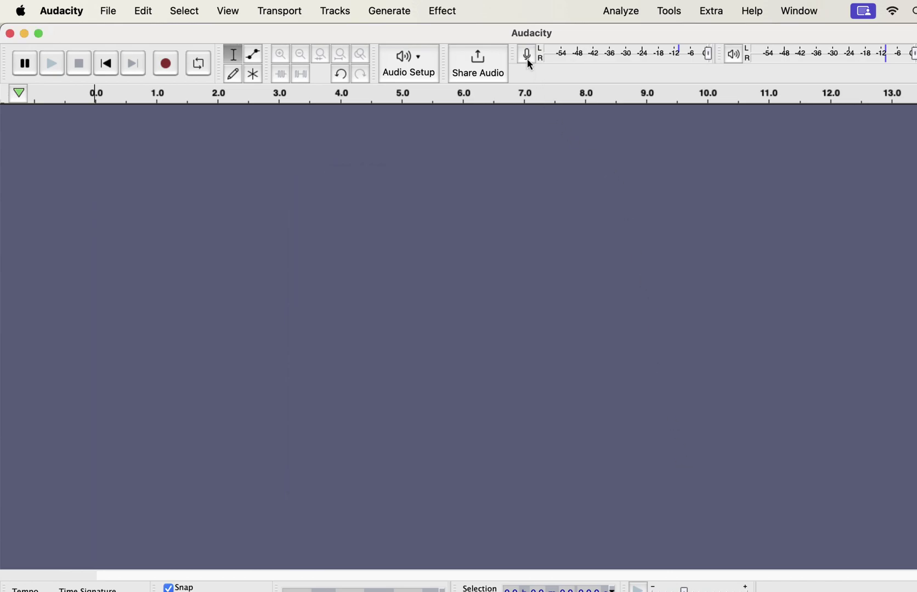
# - Turn on silent input monitoring and start a new 24-bit recording
pyautogui.click(530, 65)
pyautogui.click(534, 70)
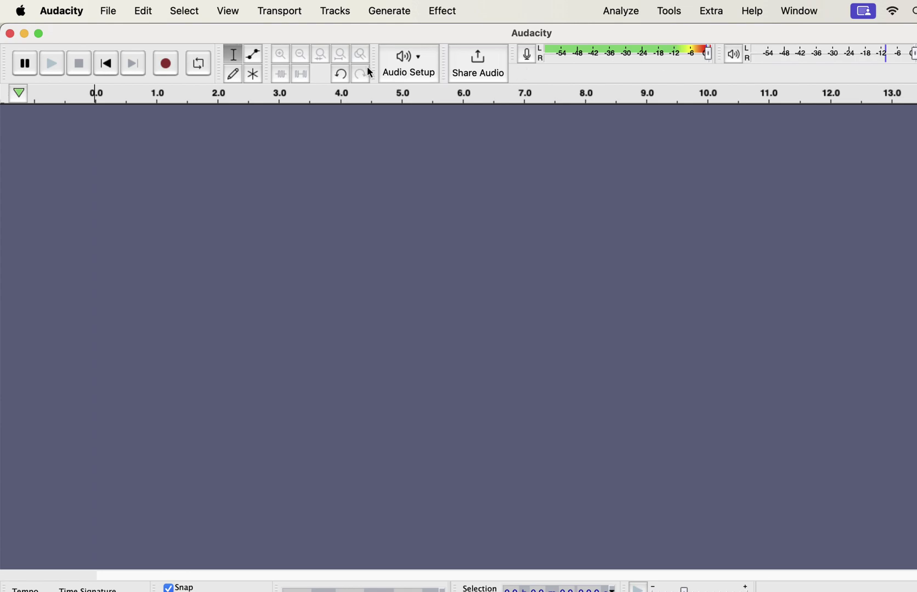
pyautogui.click(167, 64)
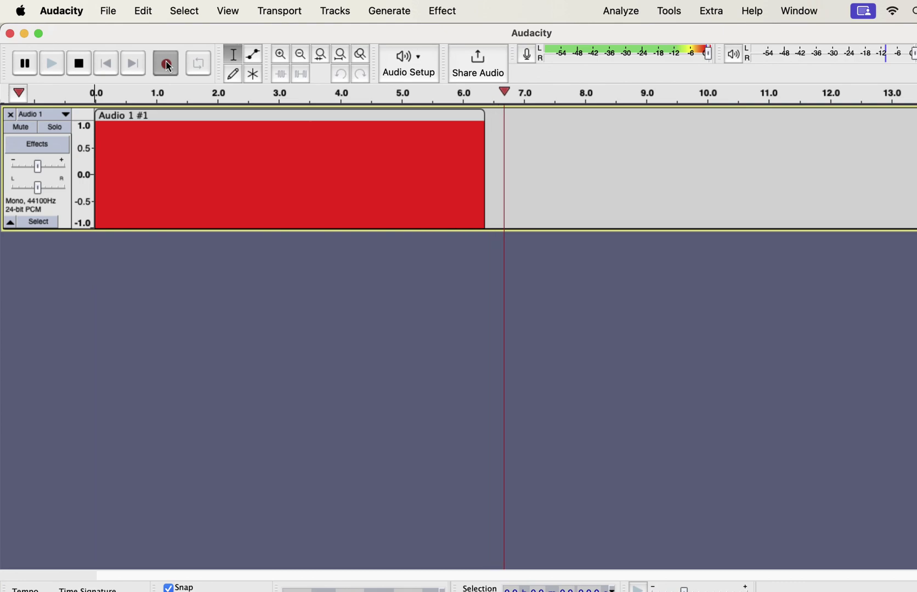
# - Stop the roughly 7-second 24-bit recording, play the clip, then stop playback
pyautogui.press('space')
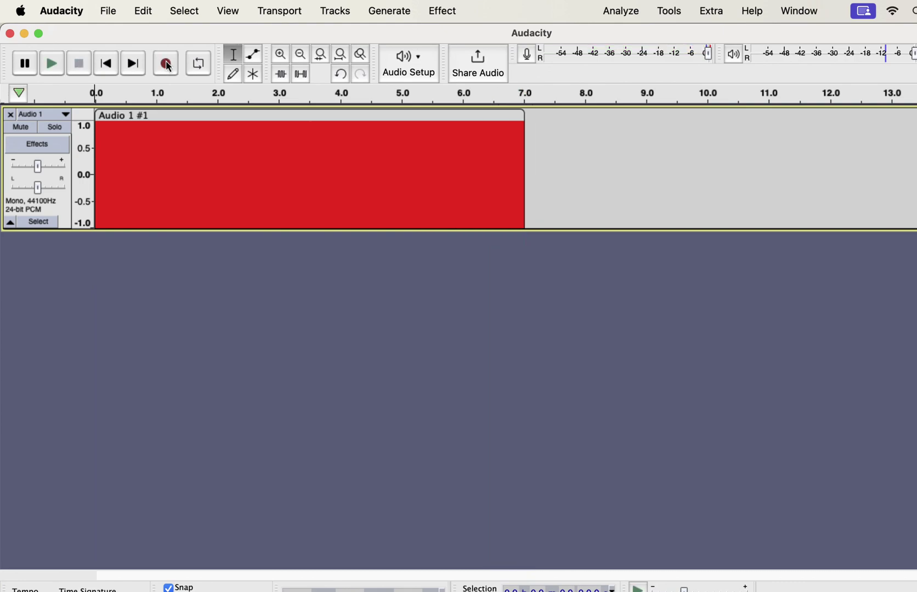
pyautogui.press('space')
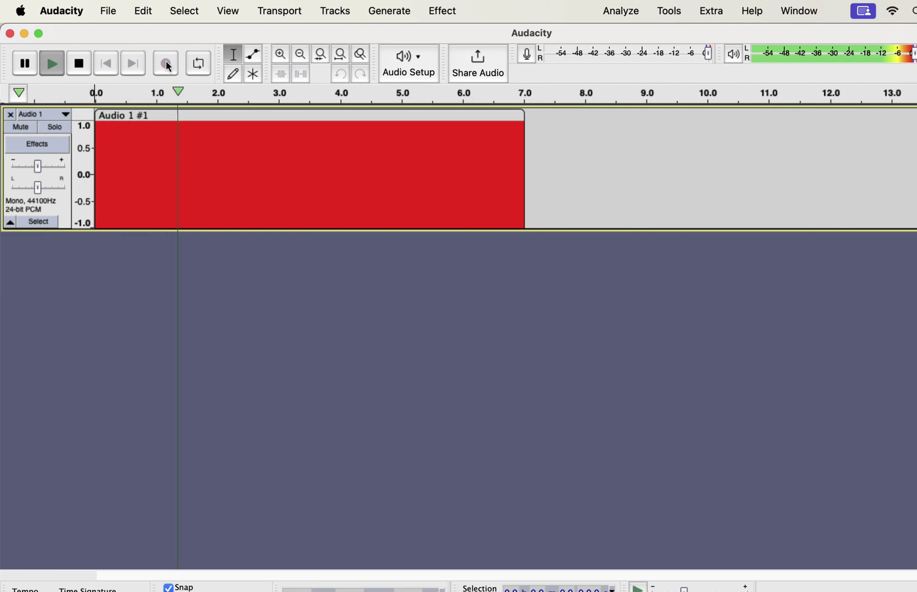
pyautogui.press('space')
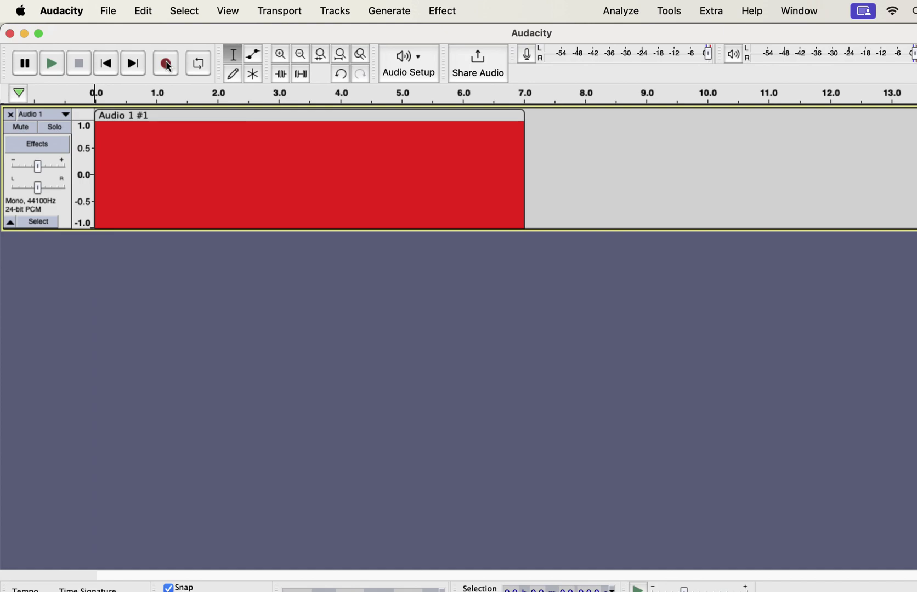
# - Set the default sample format back to 32-bit float in Audio Settings
pyautogui.click(420, 58)
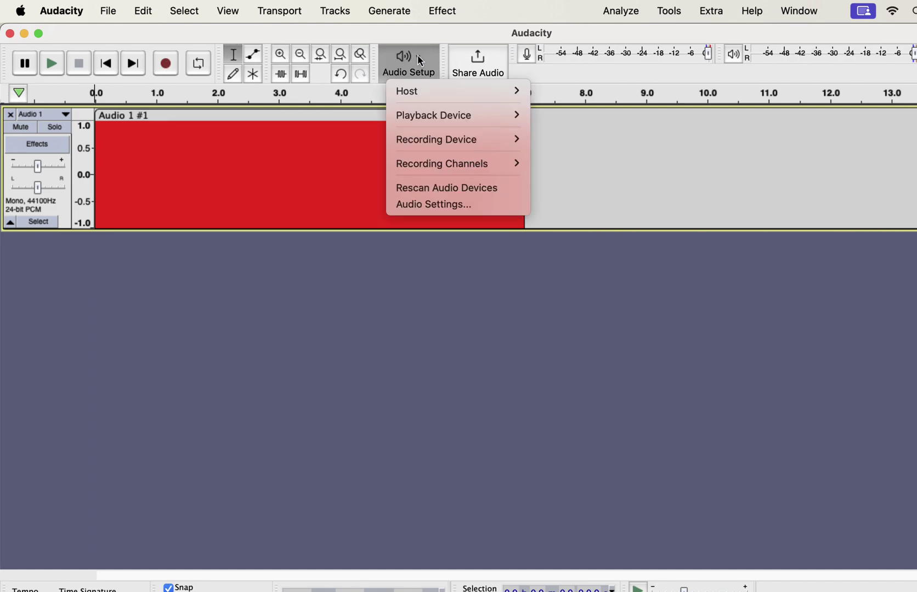
pyautogui.click(450, 205)
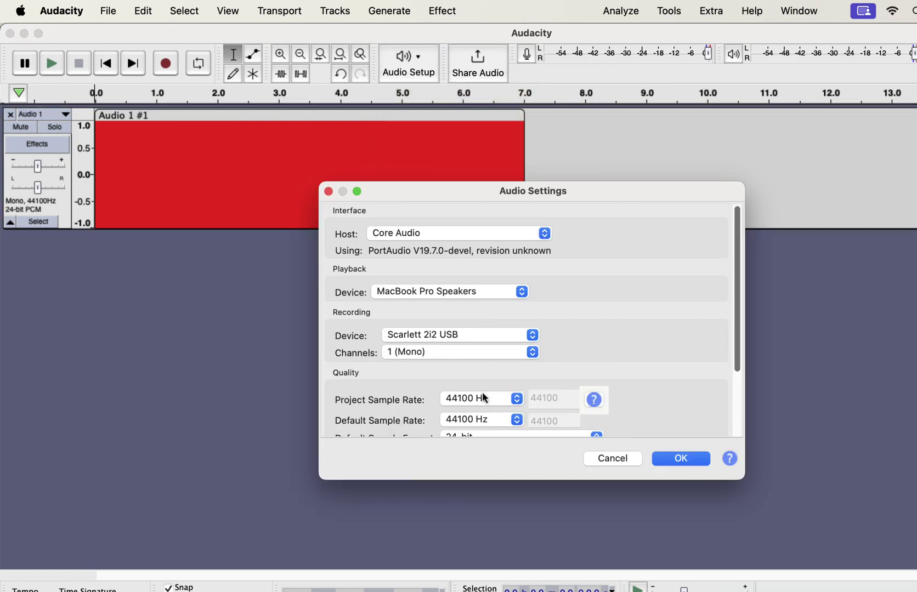
pyautogui.scroll(-3, 484, 398)
pyautogui.click(479, 353)
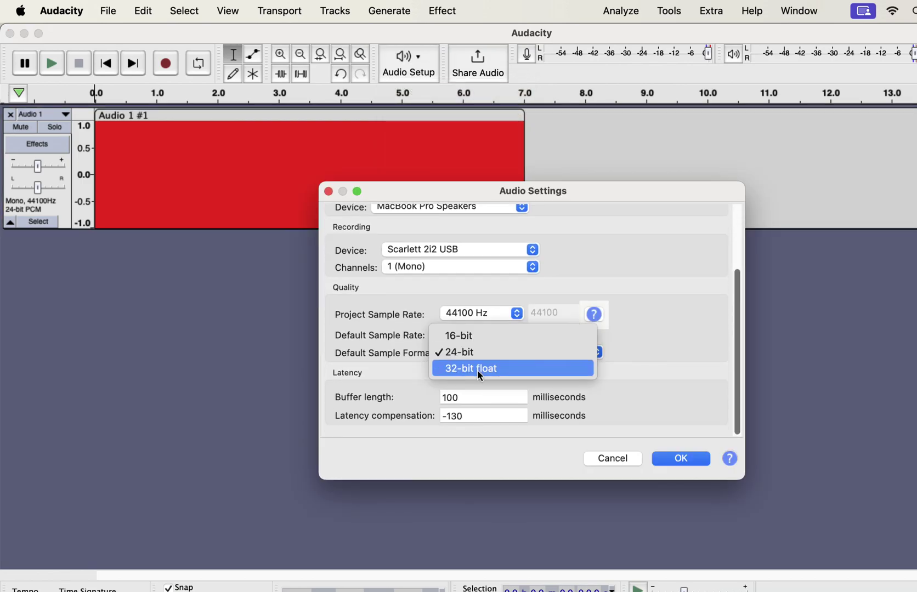
pyautogui.click(481, 369)
pyautogui.click(664, 458)
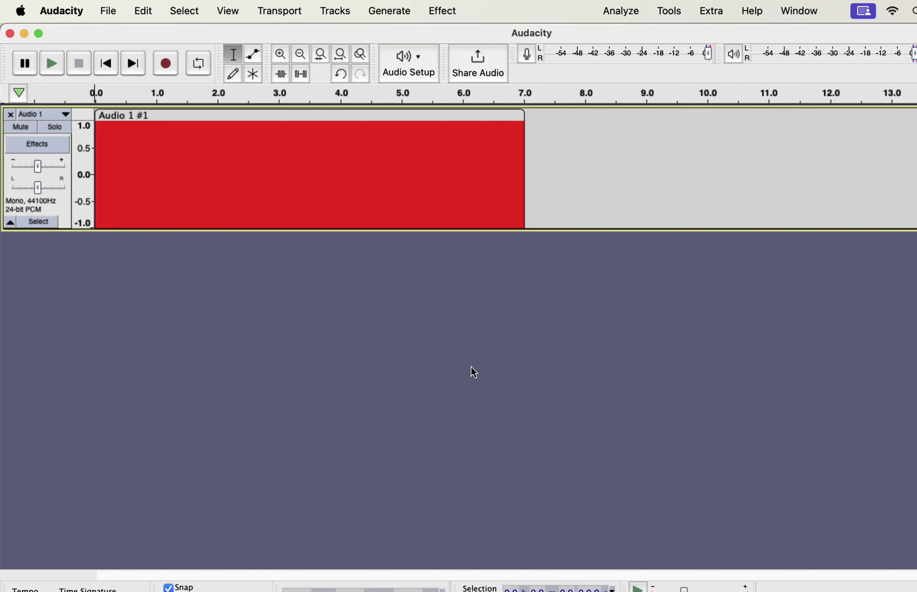
# - Remove the 24-bit Audio 1 track, start input monitoring, and record a fresh 32-bit float take
pyautogui.click(11, 115)
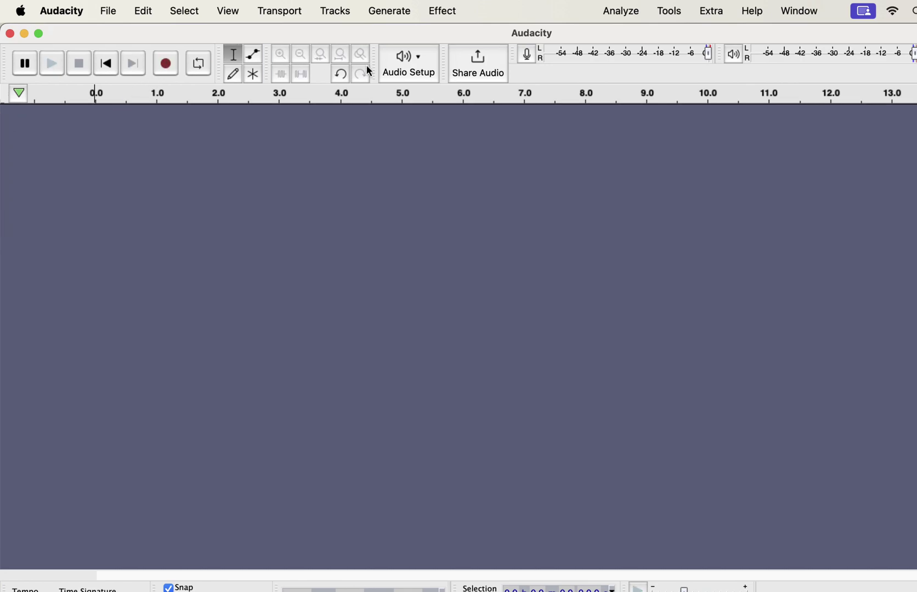
pyautogui.click(529, 60)
pyautogui.click(529, 71)
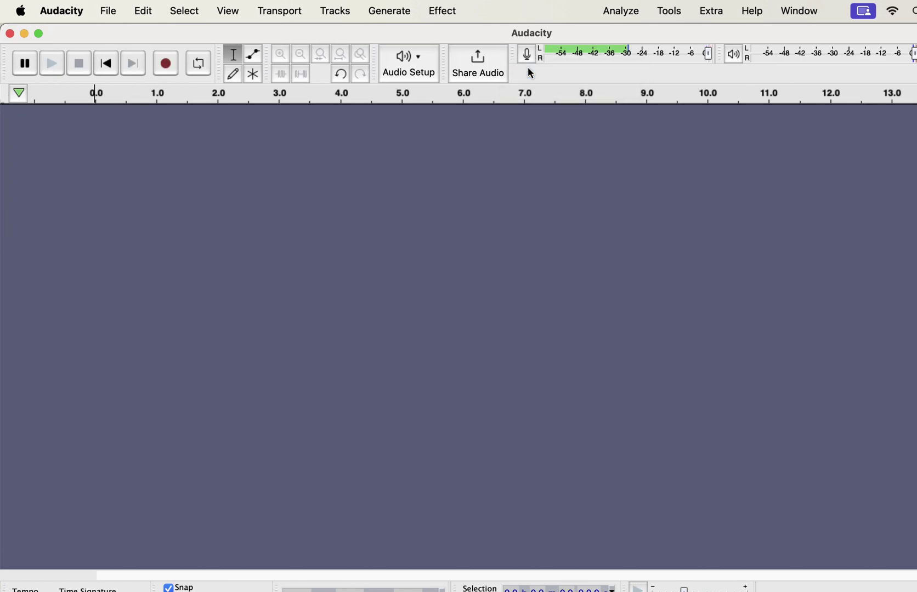
pyautogui.click(170, 66)
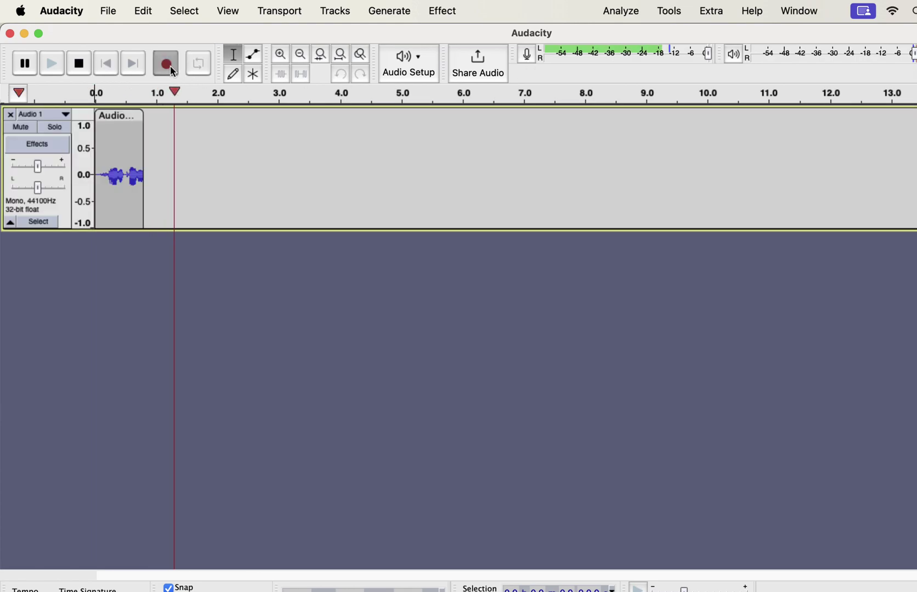
pyautogui.press('space')
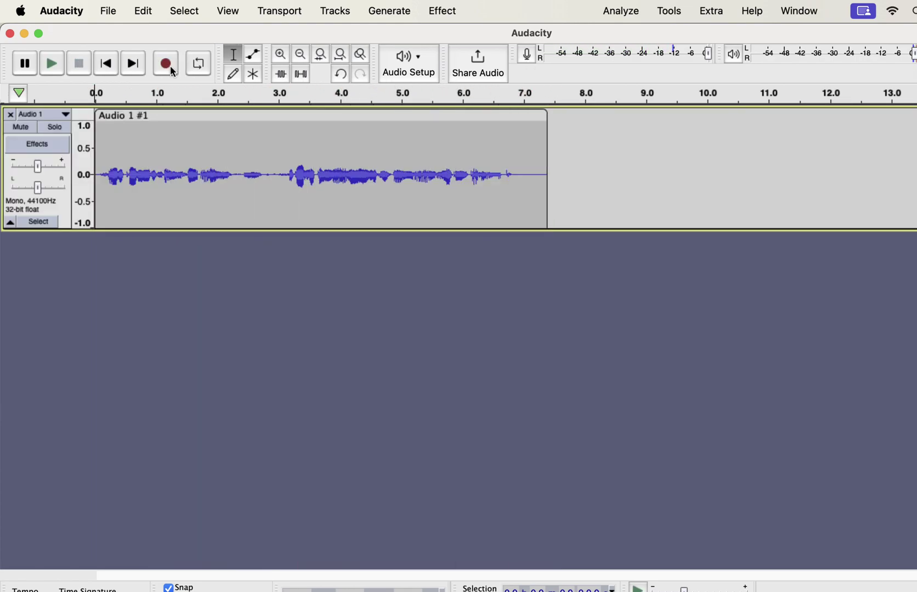
# - Open Export Audio and check the WAV encoding options, leaving 32-bit float selected
pyautogui.click(108, 12)
pyautogui.click(137, 134)
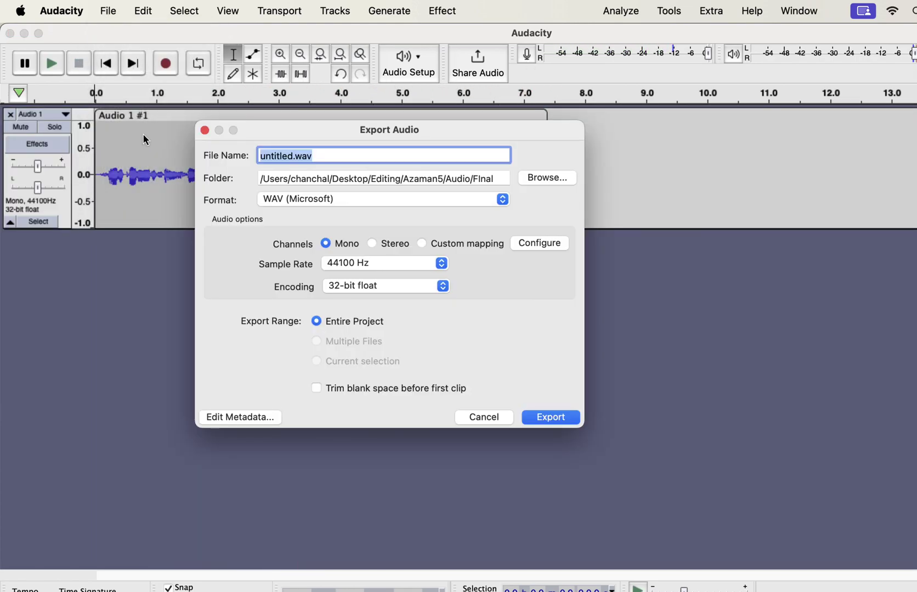
pyautogui.click(376, 287)
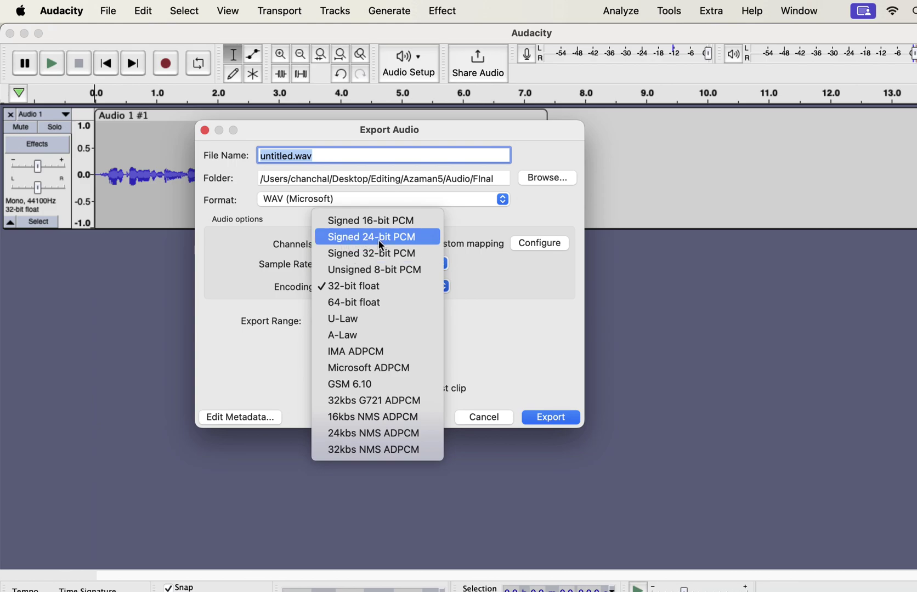
pyautogui.click(473, 332)
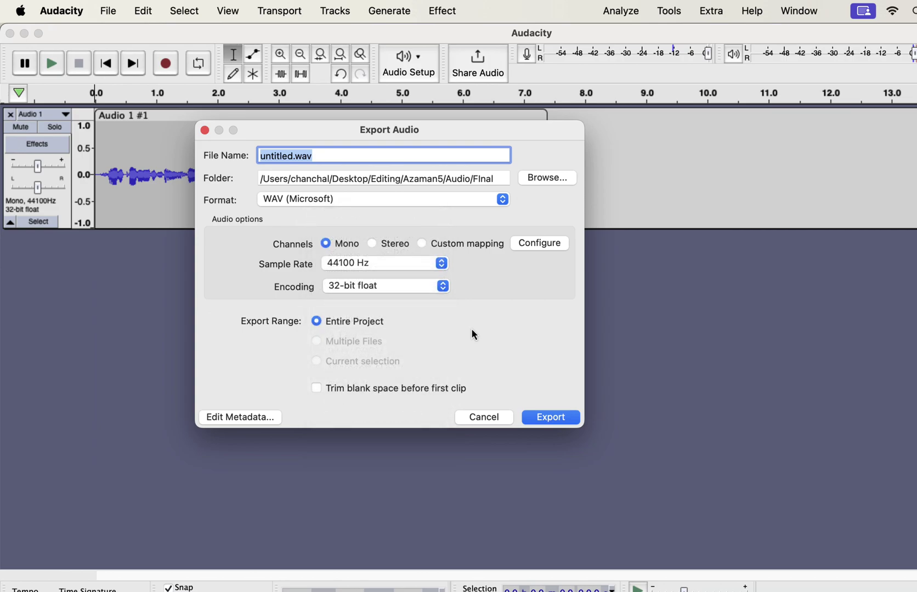
# - Cancel the export, duplicate the Audio 1 clip onto a new track, and solo the top copy
pyautogui.click(466, 419)
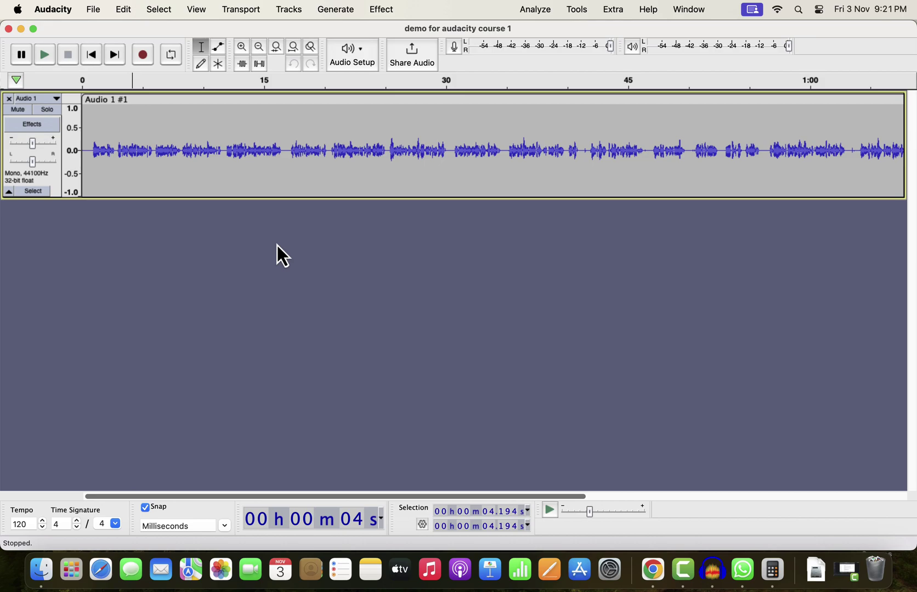
pyautogui.doubleClick(267, 162)
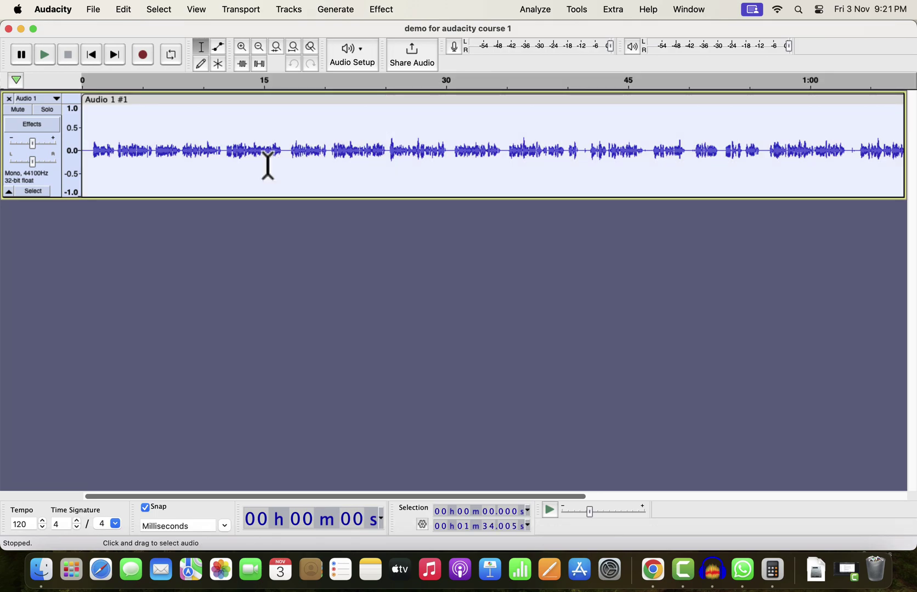
pyautogui.press('super+d')
pyautogui.click(268, 165)
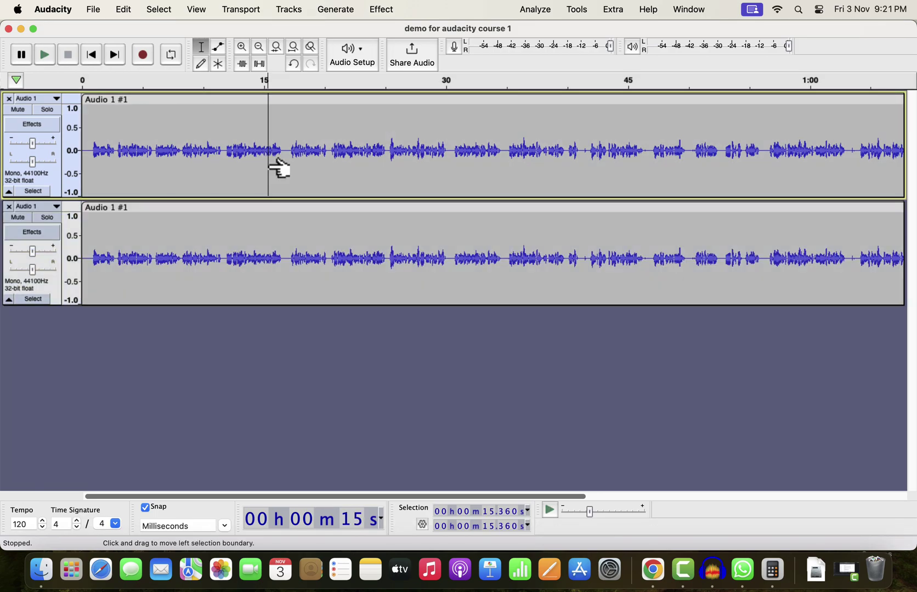
pyautogui.click(47, 110)
pyautogui.doubleClick(221, 144)
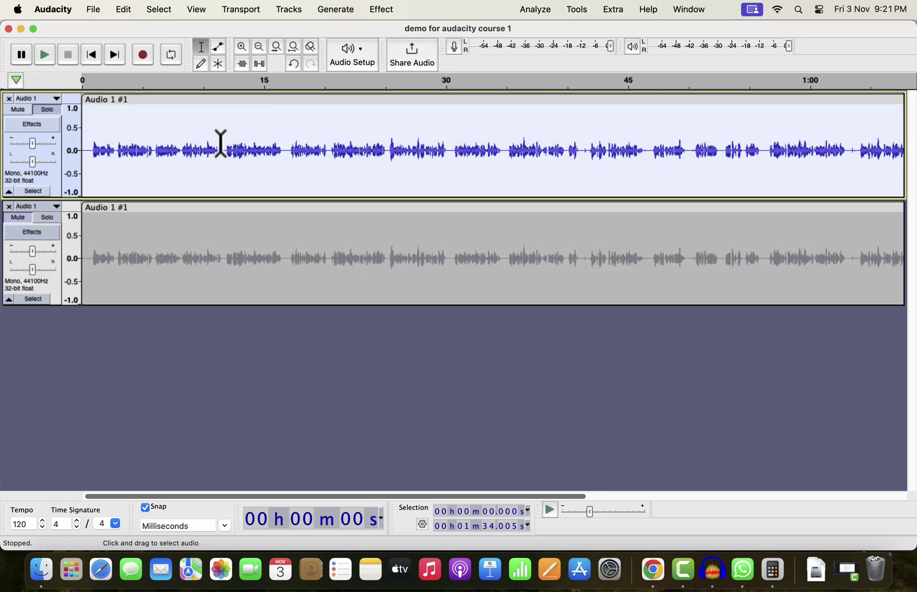
# - Apply the Clear Vocal Improve Macro from Tools > Apply Macro to the soloed top clip
pyautogui.click(578, 9)
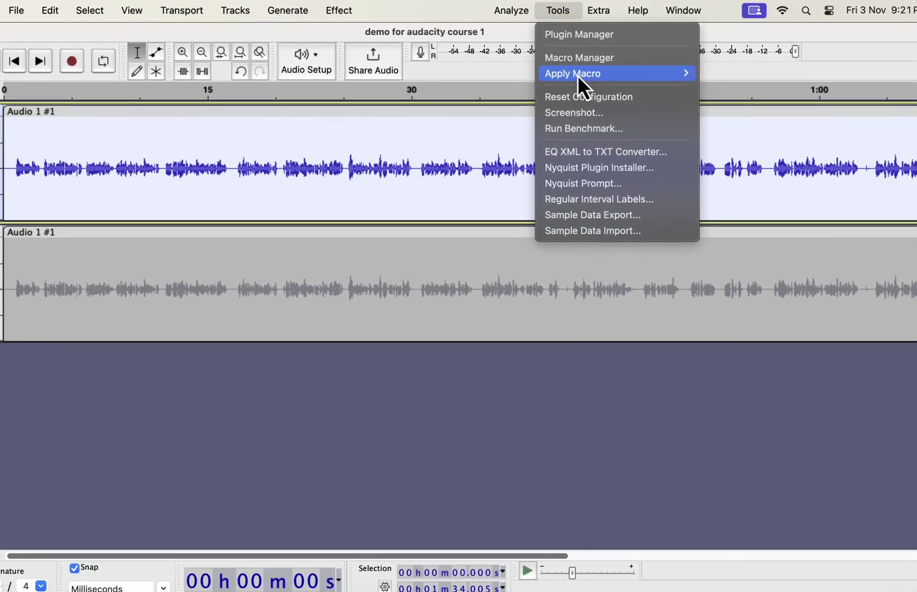
pyautogui.moveTo(579, 73)
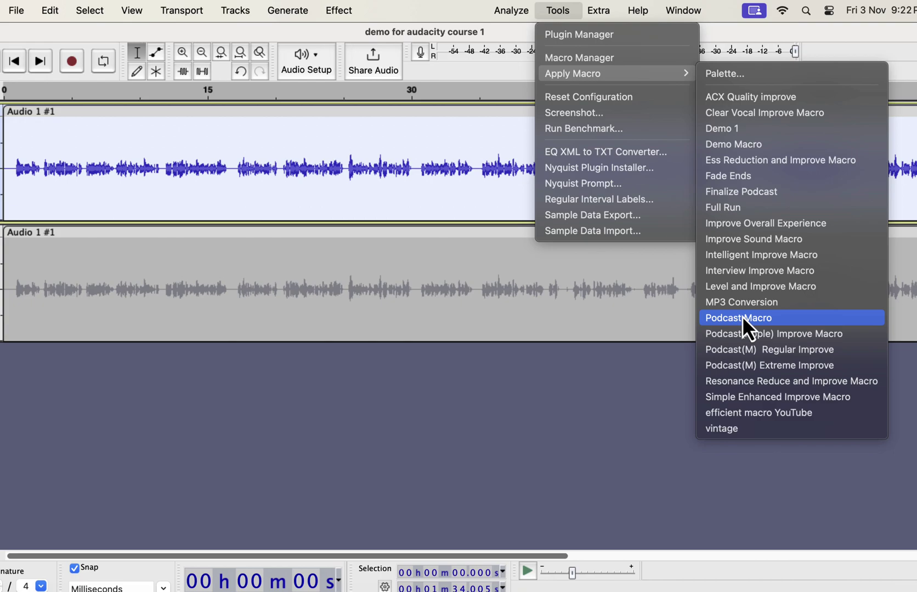
pyautogui.click(734, 114)
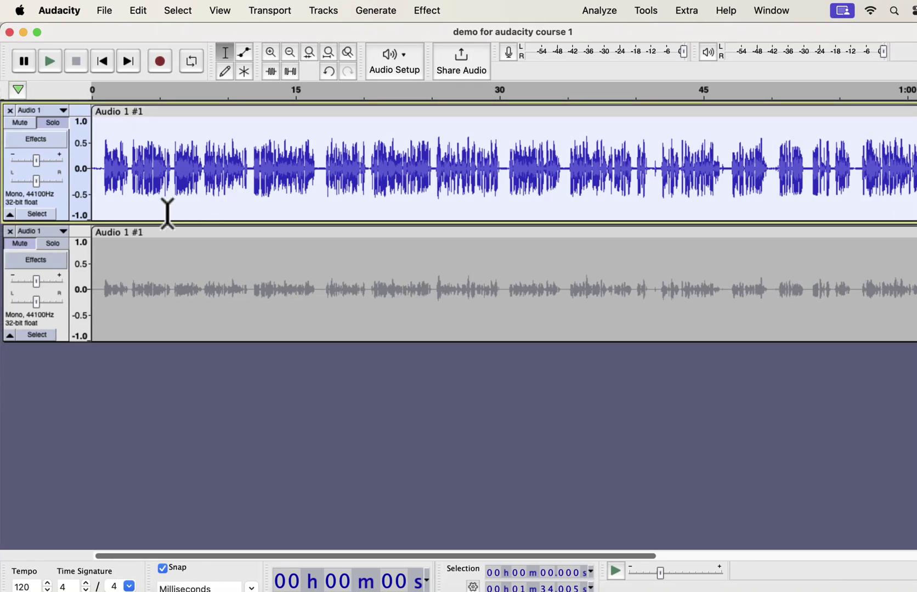
# - Play the project while switching Solo between the raw bottom and processed top tracks
pyautogui.click(57, 250)
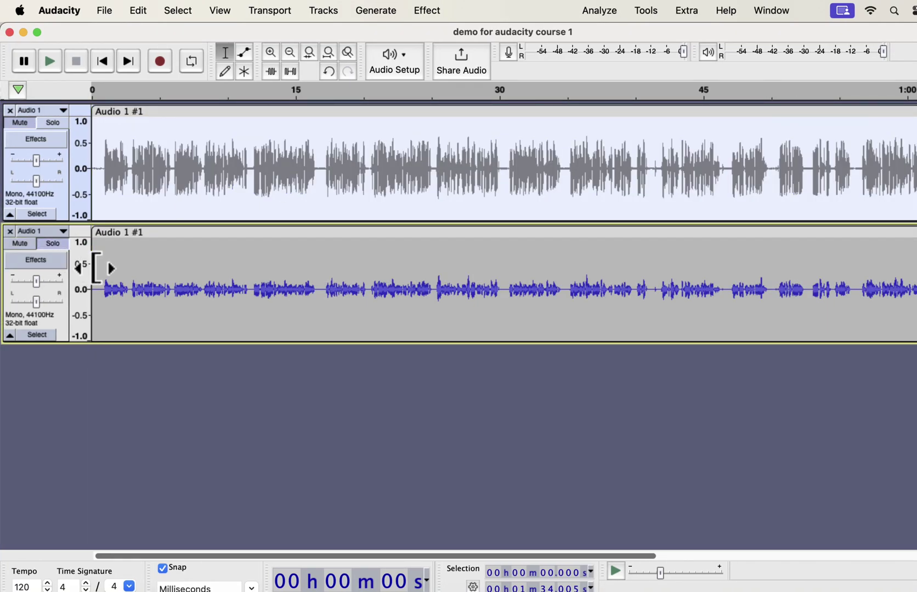
pyautogui.press('space')
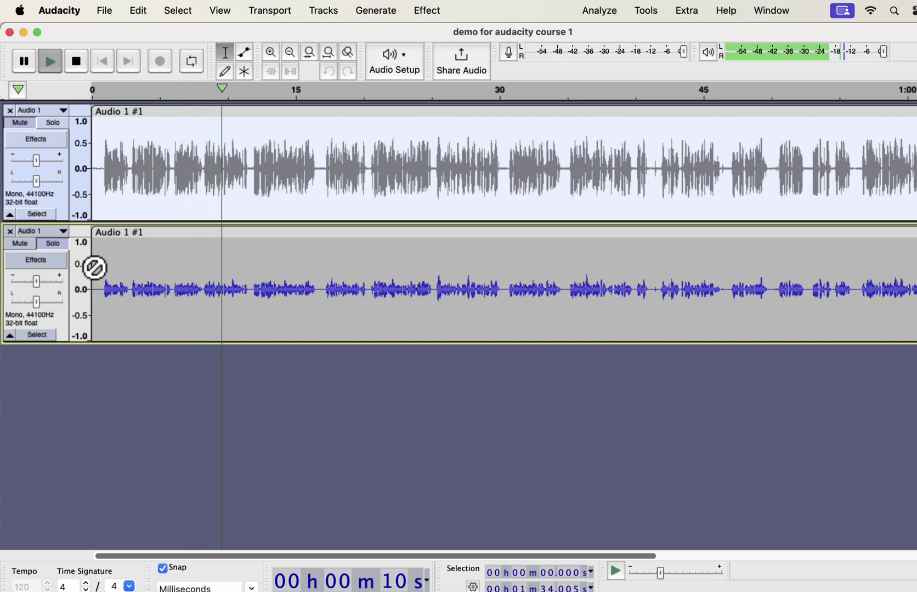
pyautogui.press('space')
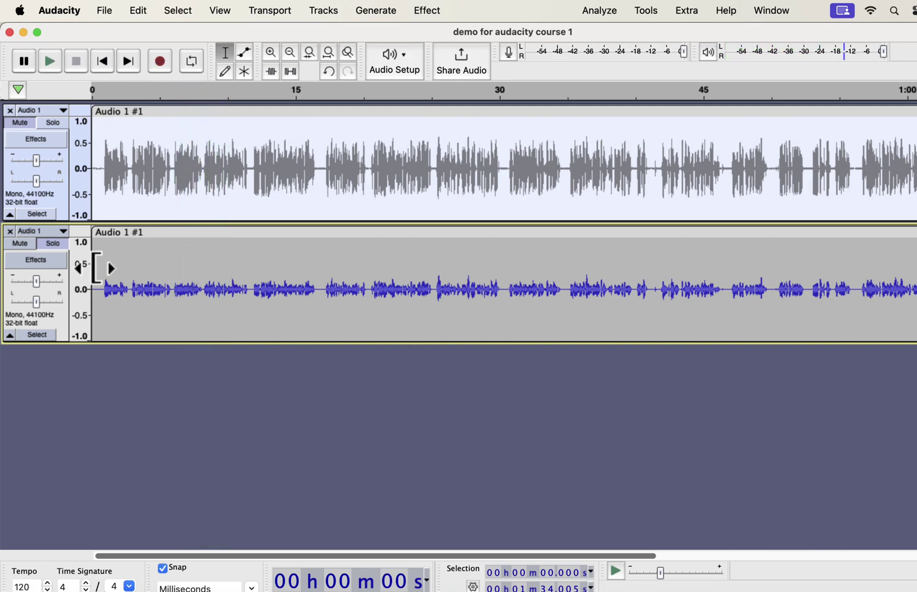
pyautogui.click(57, 124)
pyautogui.press('space')
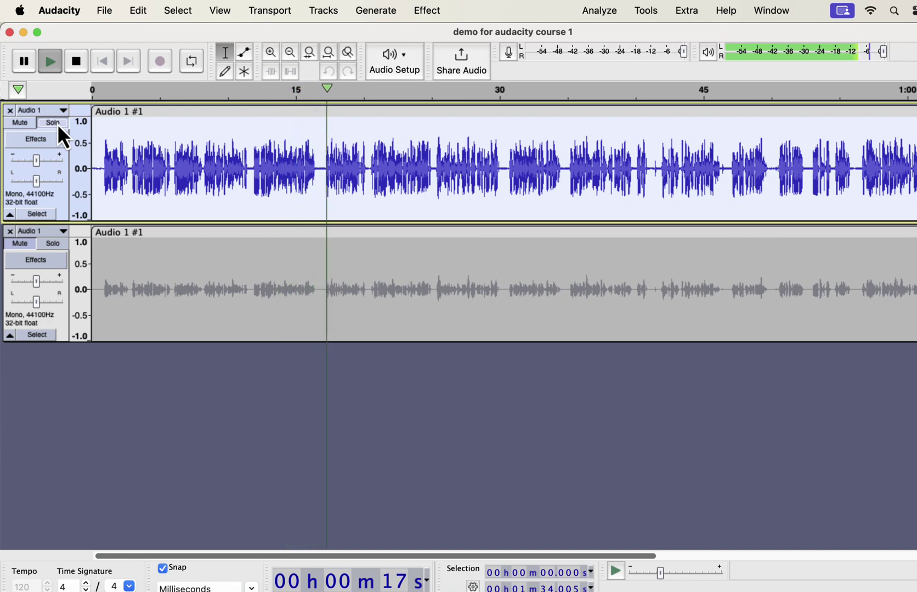
pyautogui.click(57, 123)
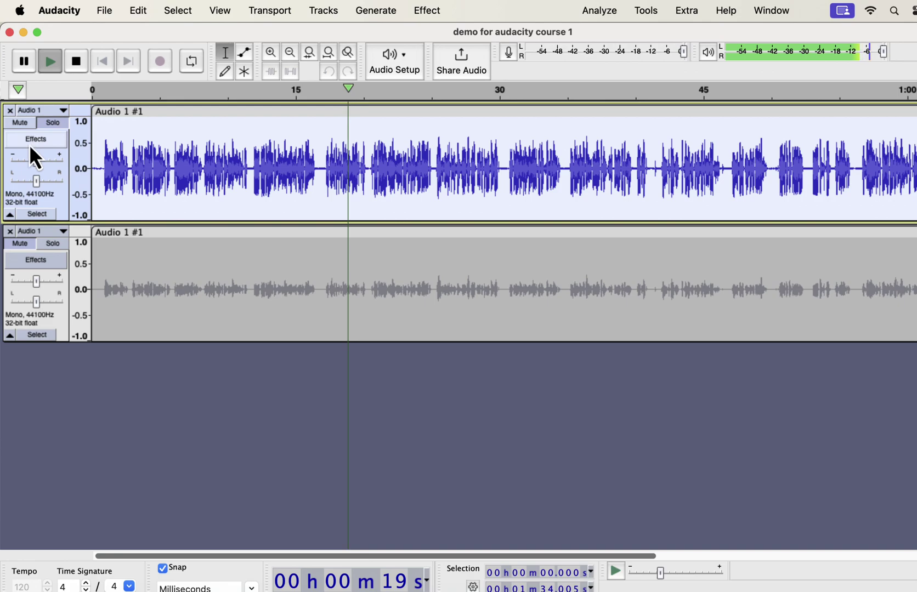
pyautogui.click(52, 244)
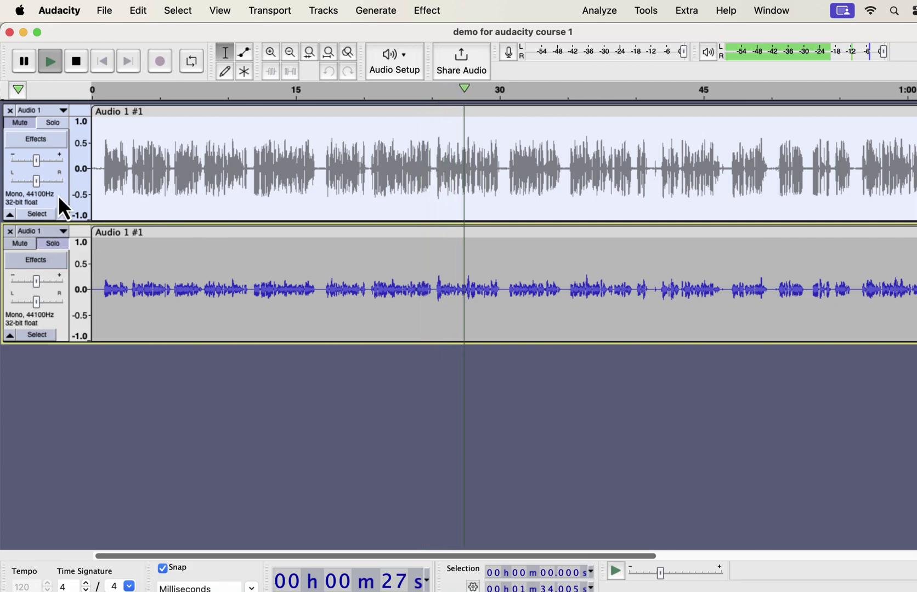
pyautogui.click(58, 124)
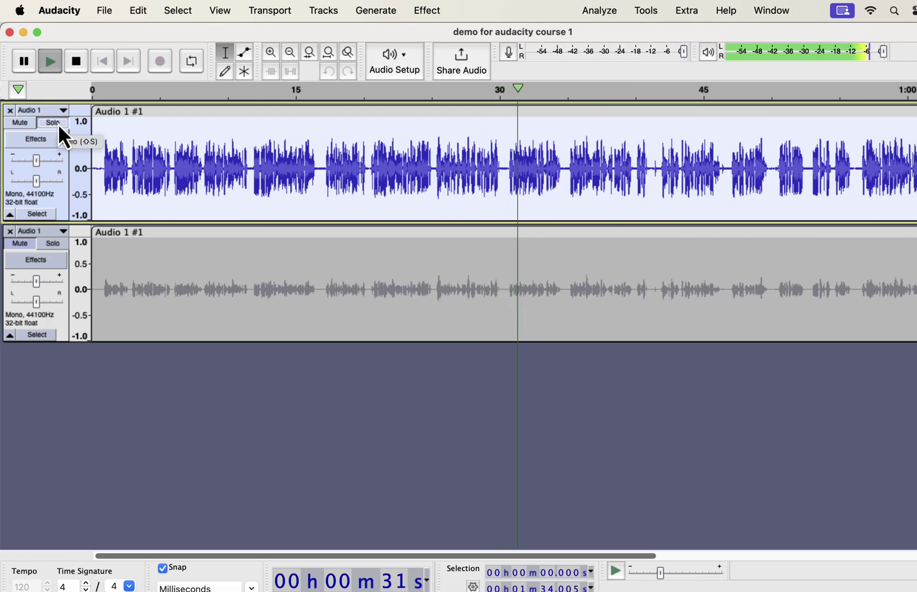
pyautogui.press('space')
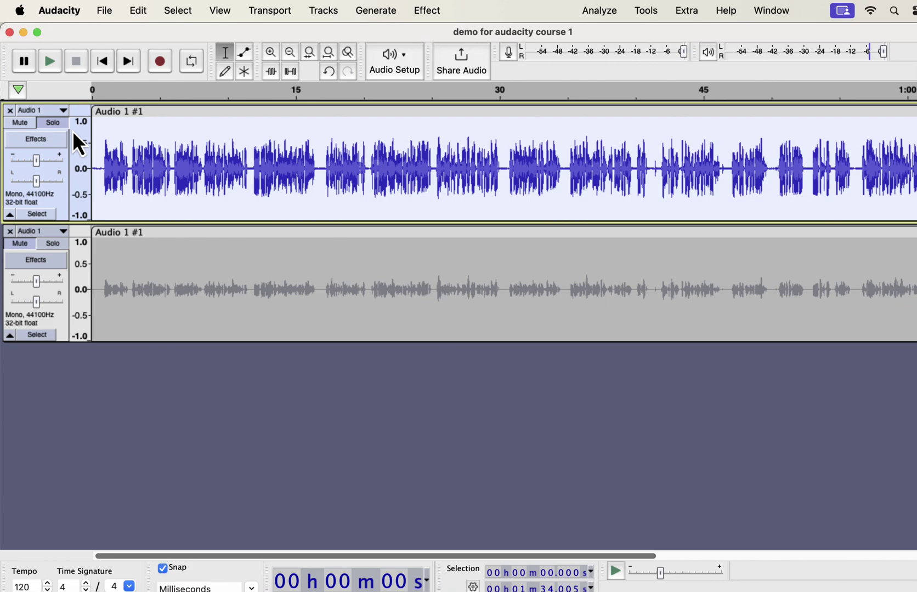
# - Open the Macro Manager and start importing a macro from a file
pyautogui.click(636, 17)
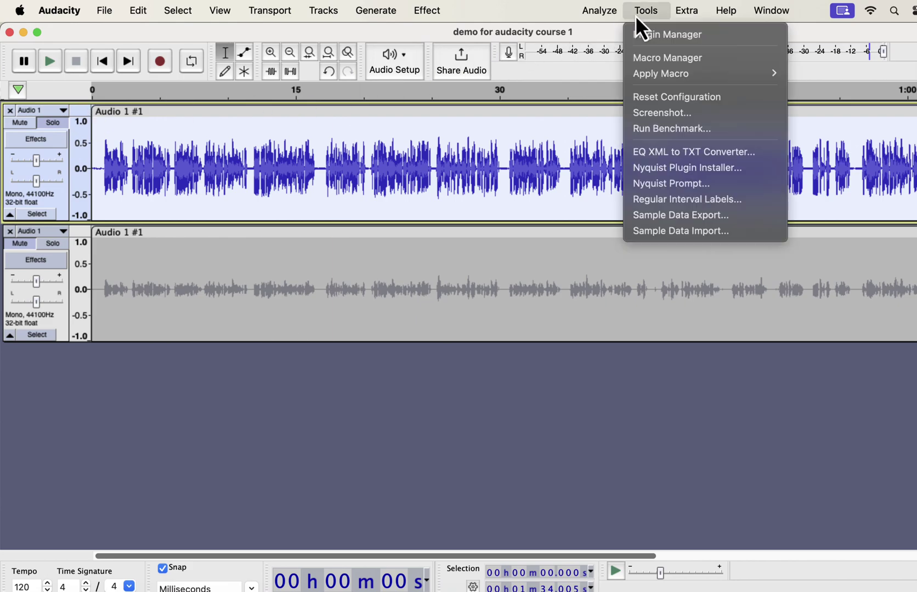
pyautogui.click(641, 58)
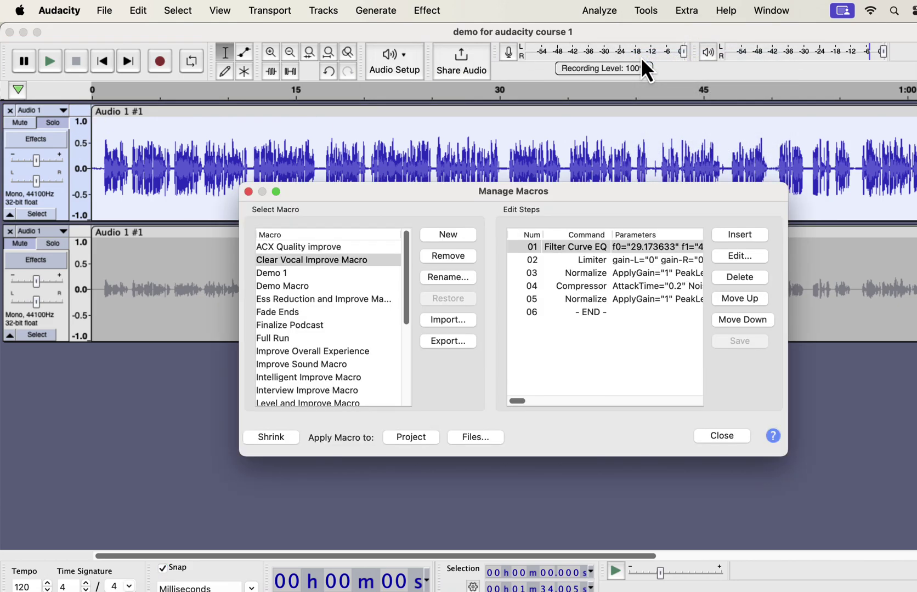
pyautogui.click(436, 321)
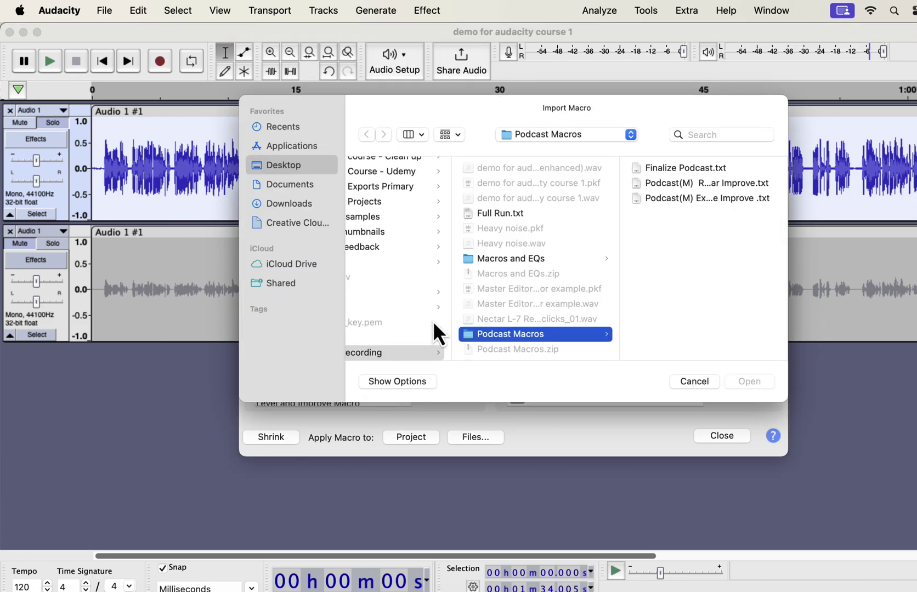
# - Browse to Macros and EQs > Macros, preview the six macro .txt files, then cancel the import
pyautogui.click(528, 261)
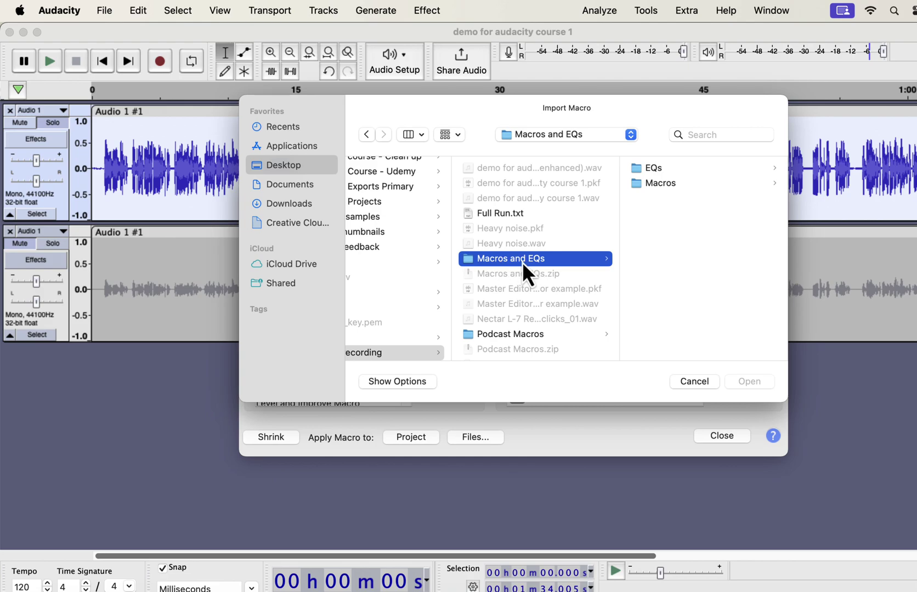
pyautogui.click(678, 188)
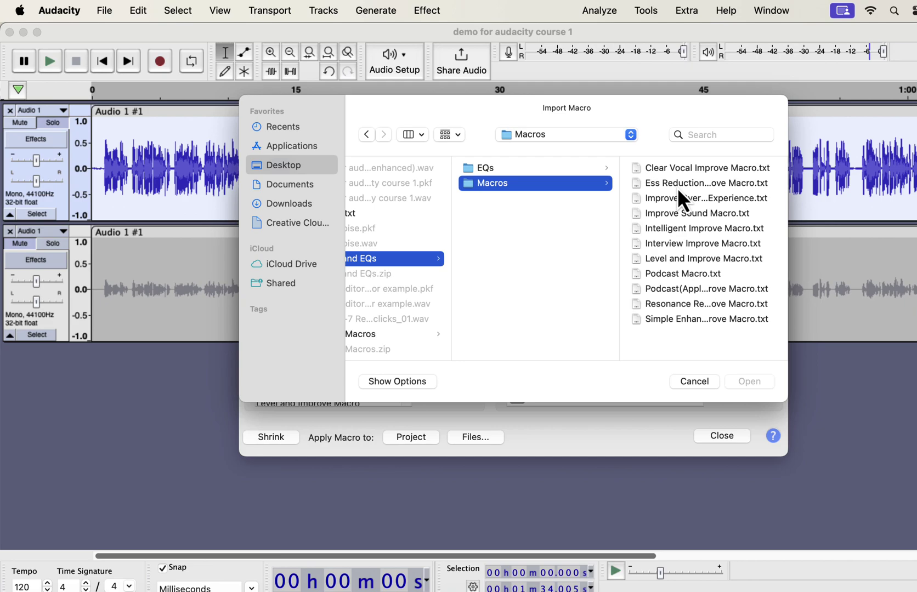
pyautogui.click(678, 169)
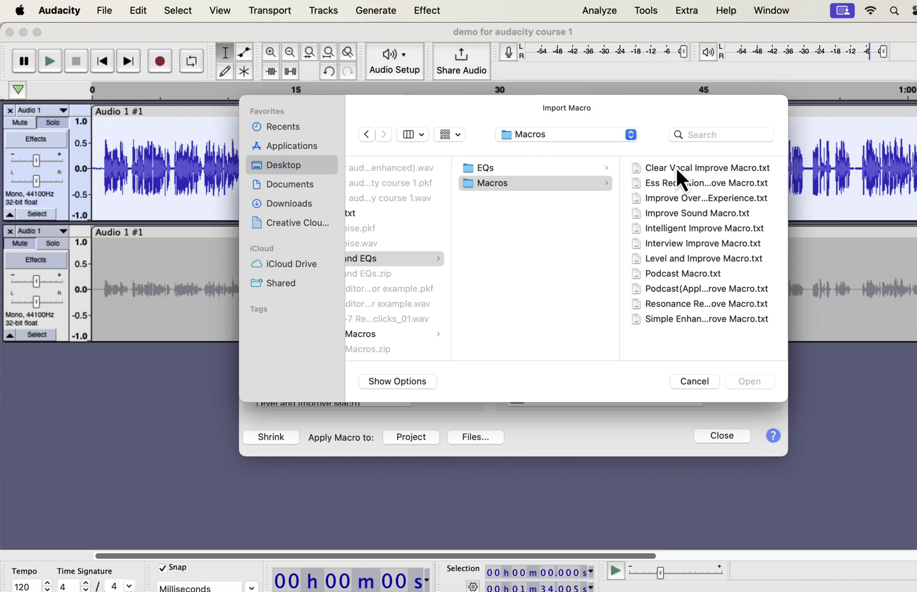
pyautogui.click(603, 187)
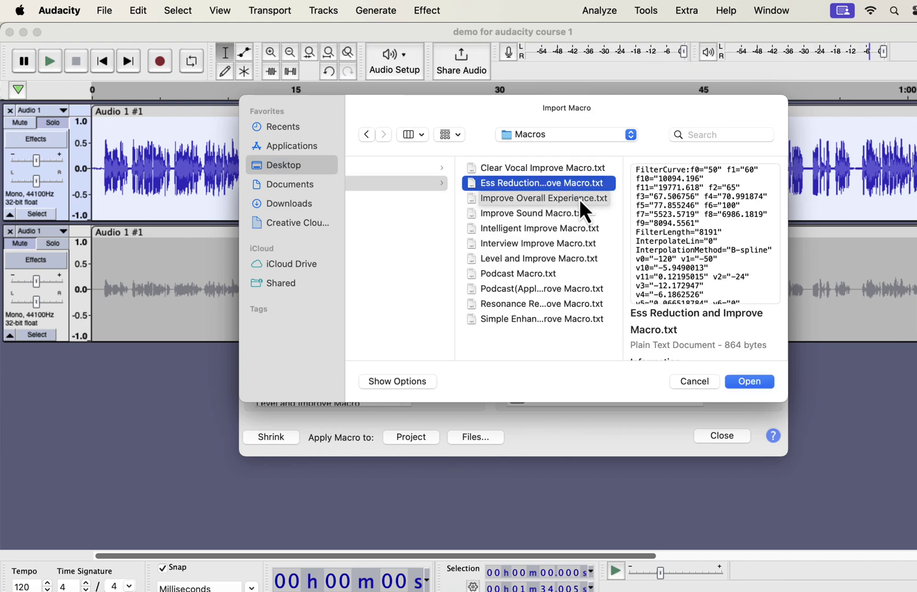
pyautogui.click(580, 201)
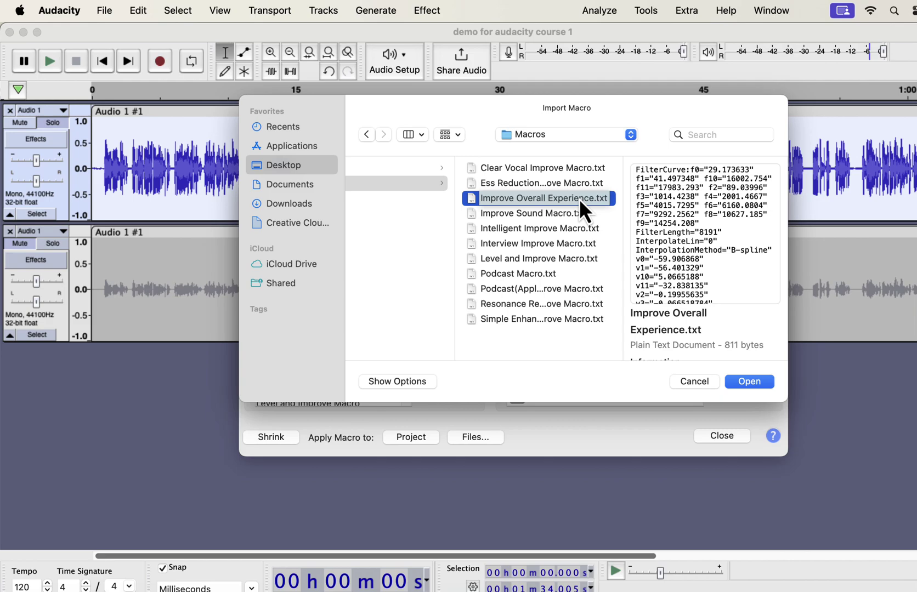
pyautogui.click(543, 216)
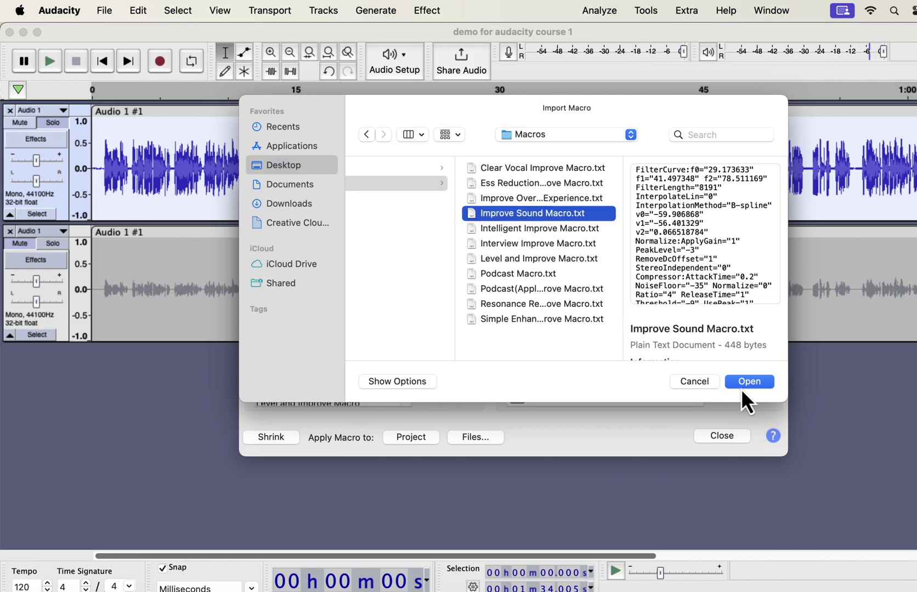
pyautogui.click(563, 258)
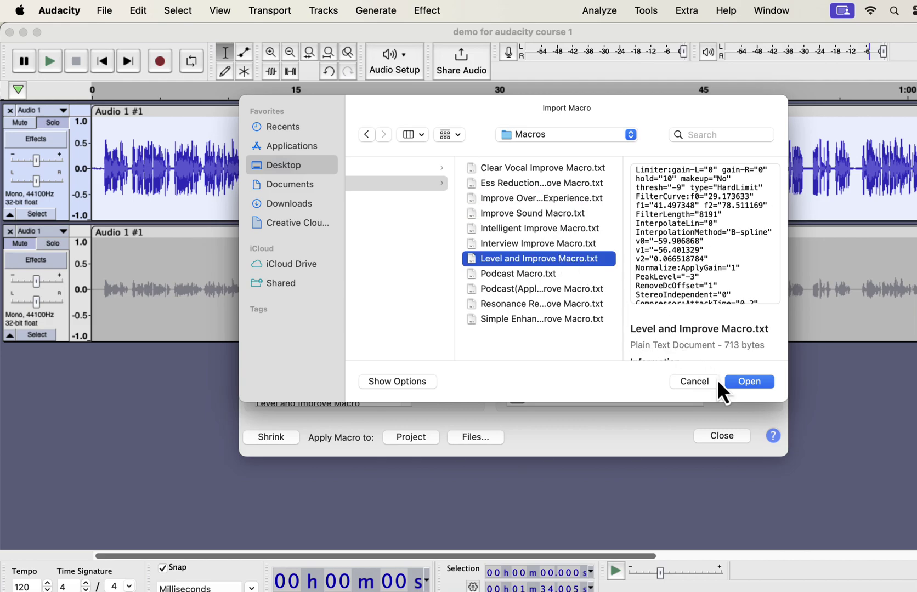
pyautogui.click(546, 280)
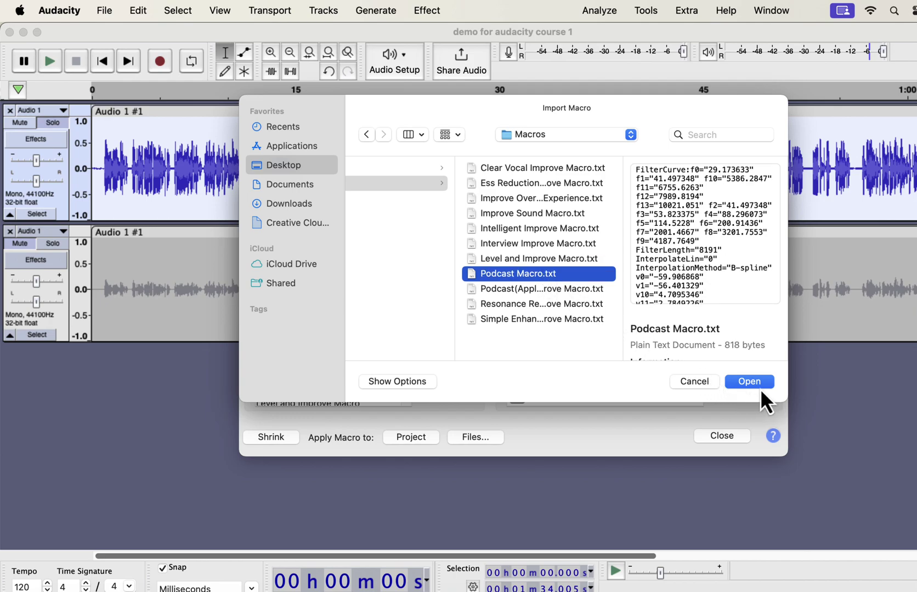
pyautogui.click(704, 385)
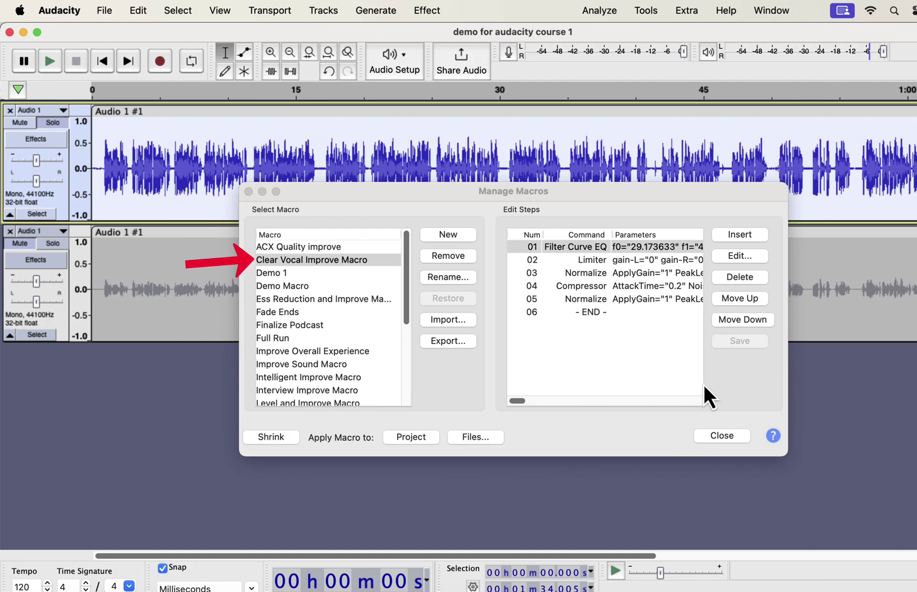
# - Switch to Google Chrome showing the EQs and Macro Pack page offering 11 macros for $19
pyautogui.press('super+Tab')
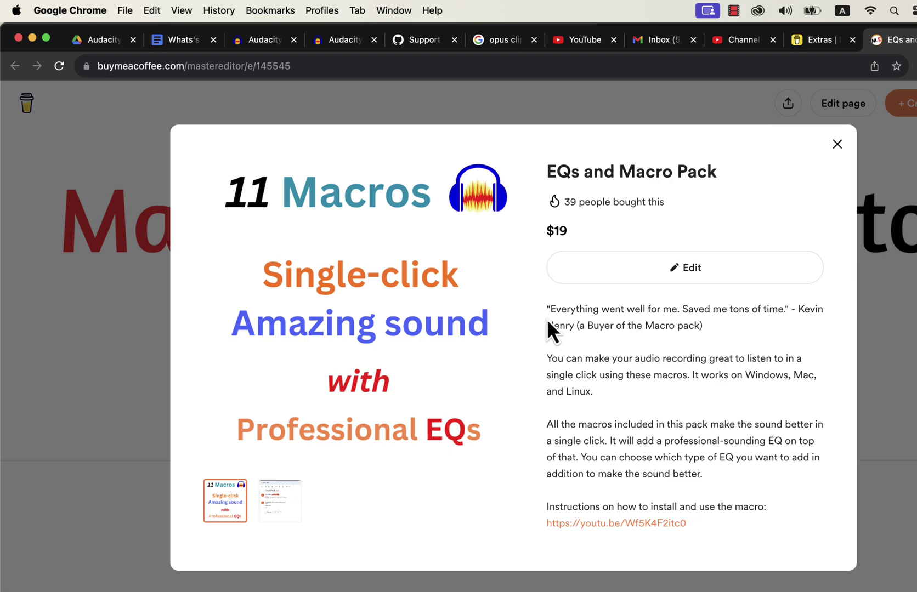
# - Scroll the EQs and Macro Pack description to show the EQs are also included separately
pyautogui.scroll(-4, 548, 322)
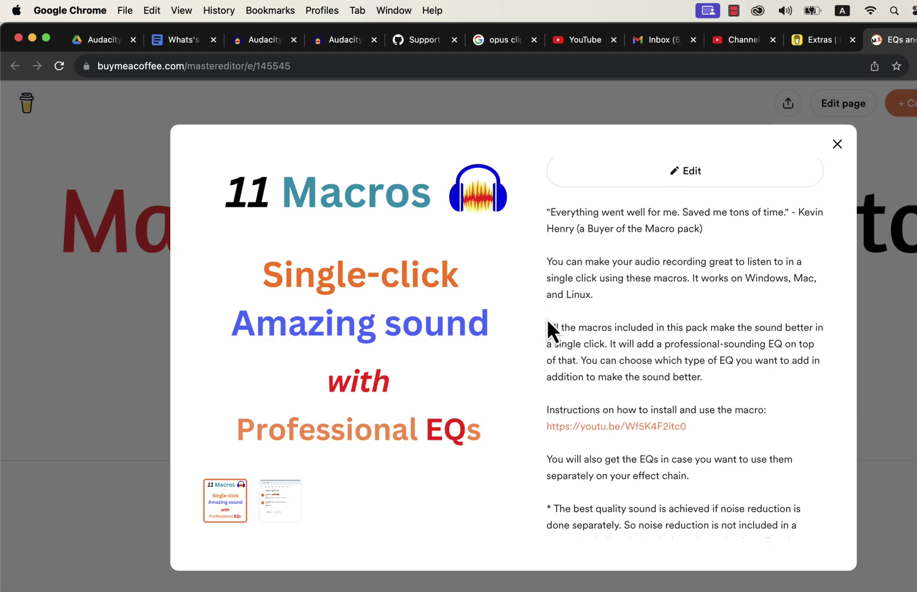